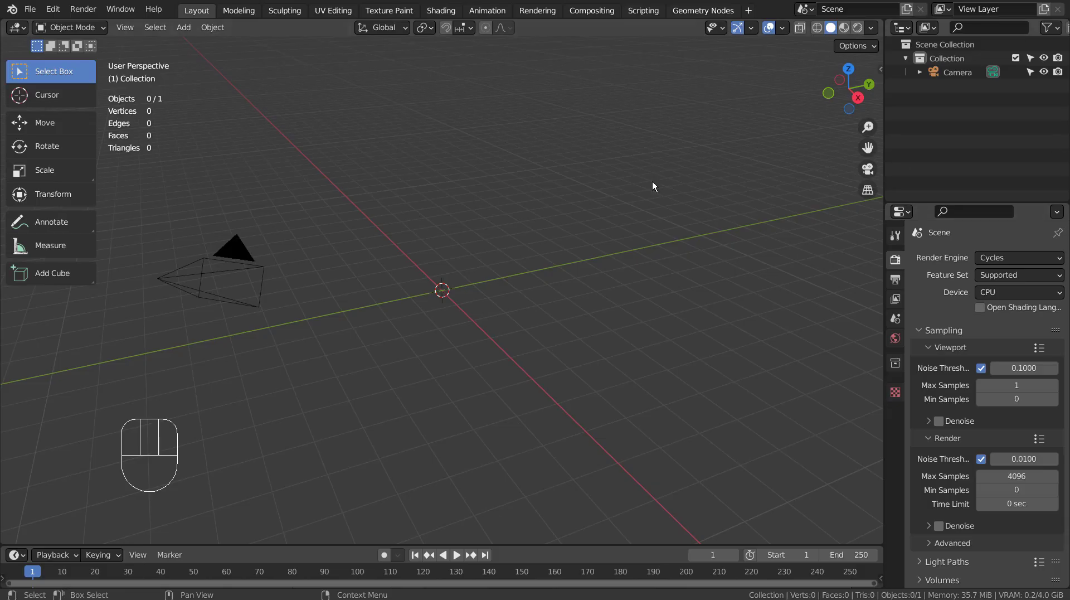
# - Add a plane mesh to the scene
pyautogui.doubleClick(430, 203)
pyautogui.hotkey('shift', 'a')
pyautogui.moveTo(429, 204)
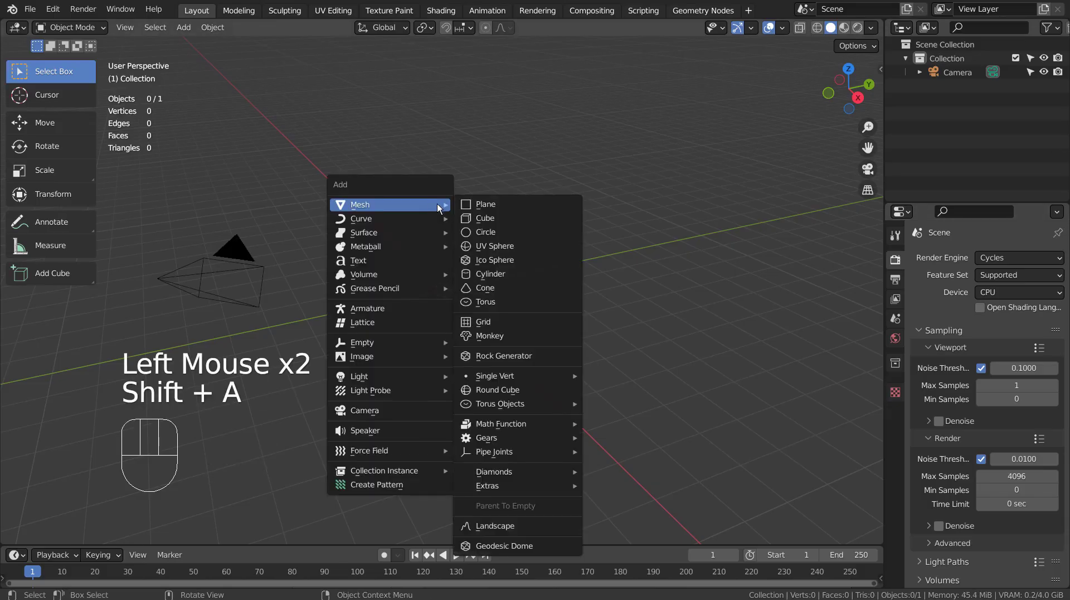
pyautogui.click(502, 205)
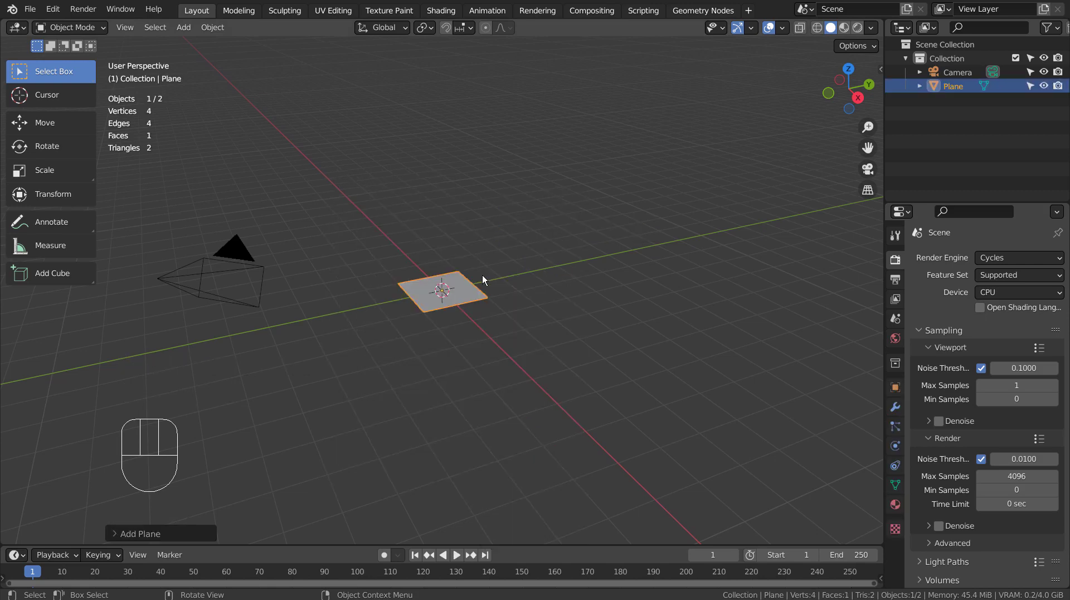
# - Subdivide the plane with 100 cuts in Edit Mode, then return to Object Mode
pyautogui.press('Tab')
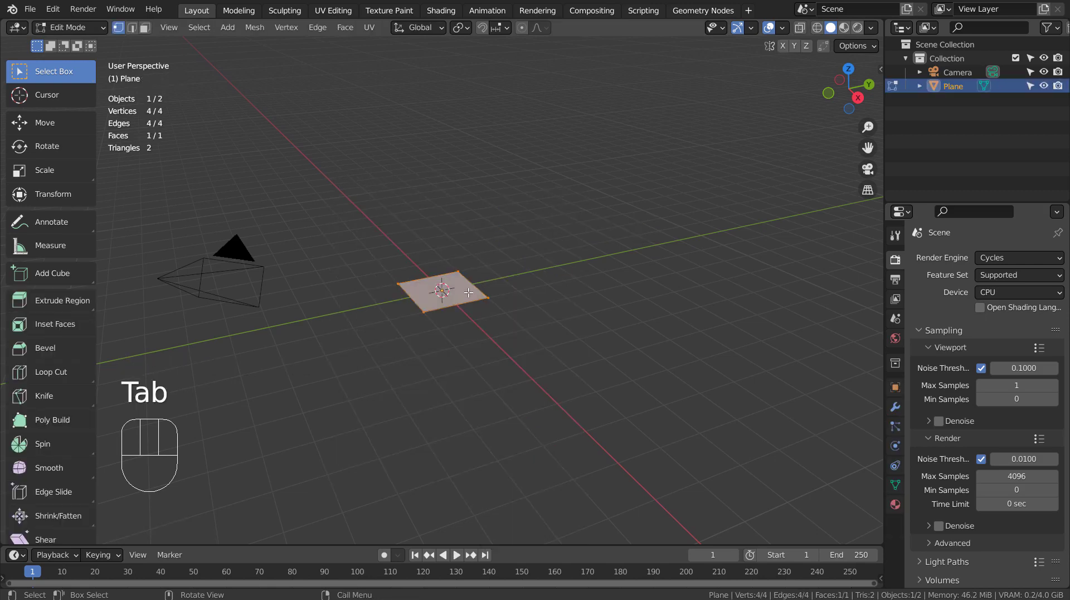
pyautogui.rightClick(469, 292)
pyautogui.click(469, 292)
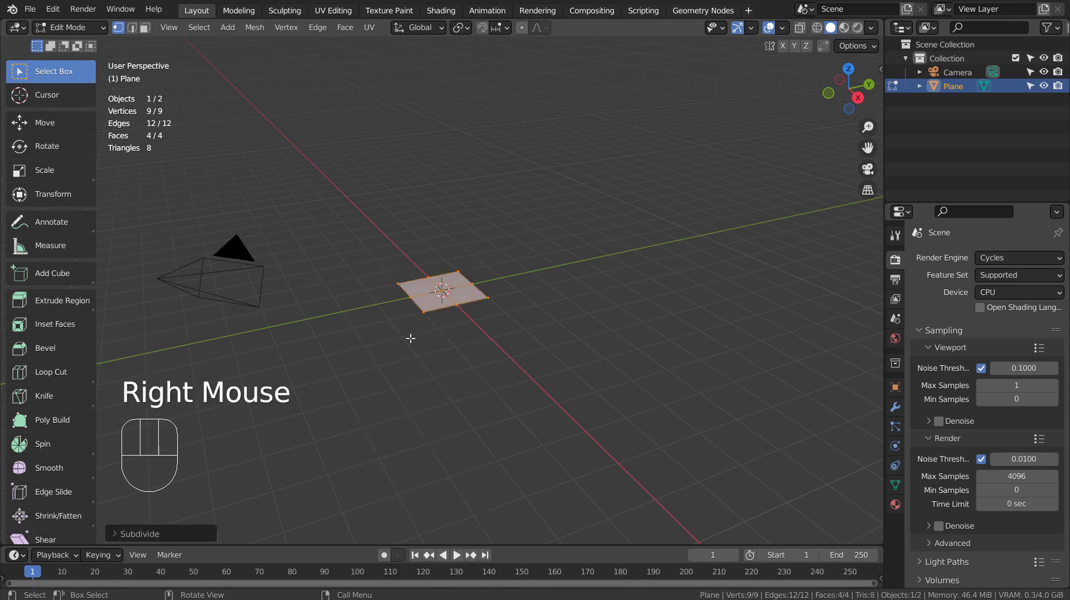
pyautogui.click(171, 527)
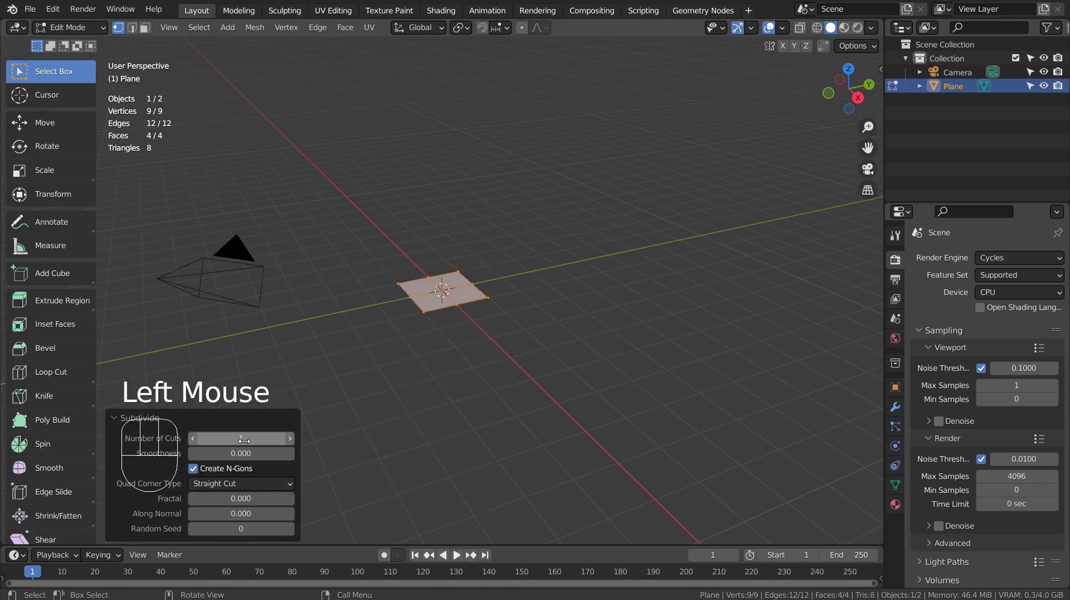
pyautogui.click(234, 438)
pyautogui.write('100')
pyautogui.press('Return')
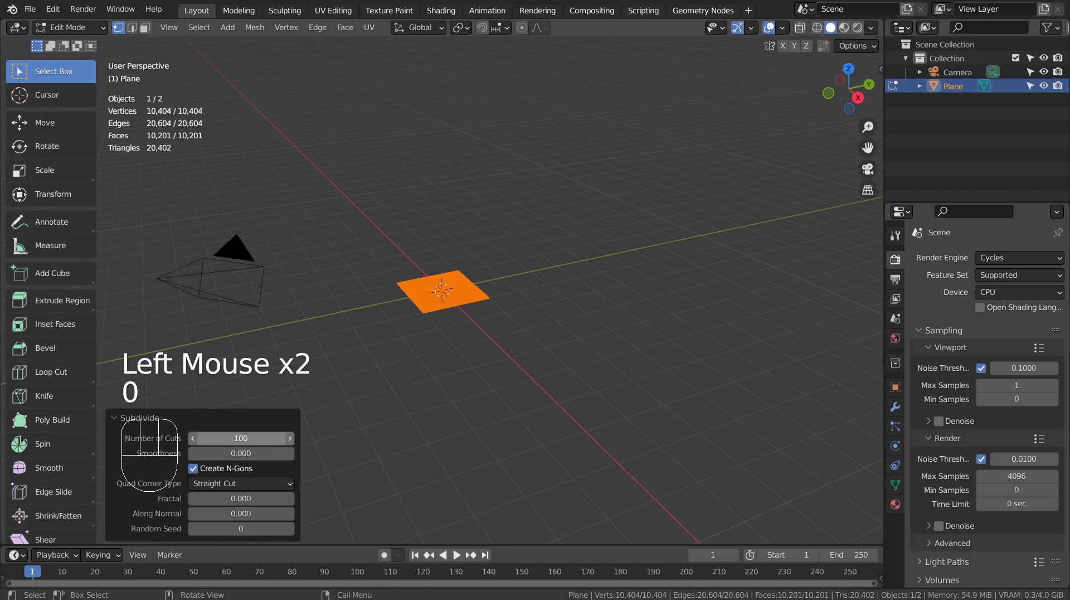
pyautogui.scroll(3, 422, 332)
pyautogui.scroll(2, 459, 349)
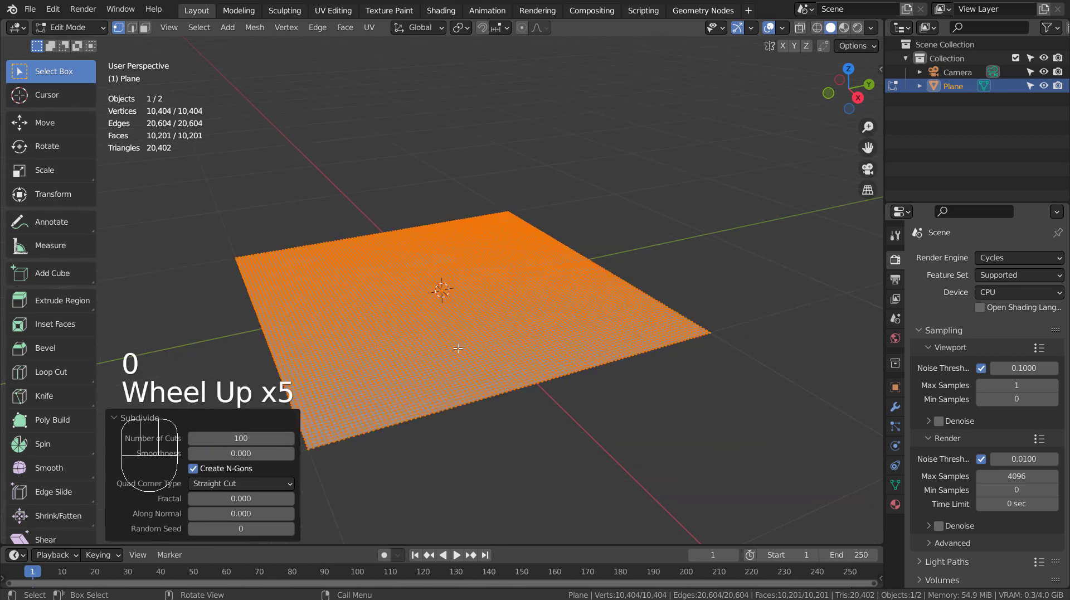
pyautogui.scroll(2, 458, 349)
pyautogui.press('Tab')
pyautogui.scroll(-3, 472, 347)
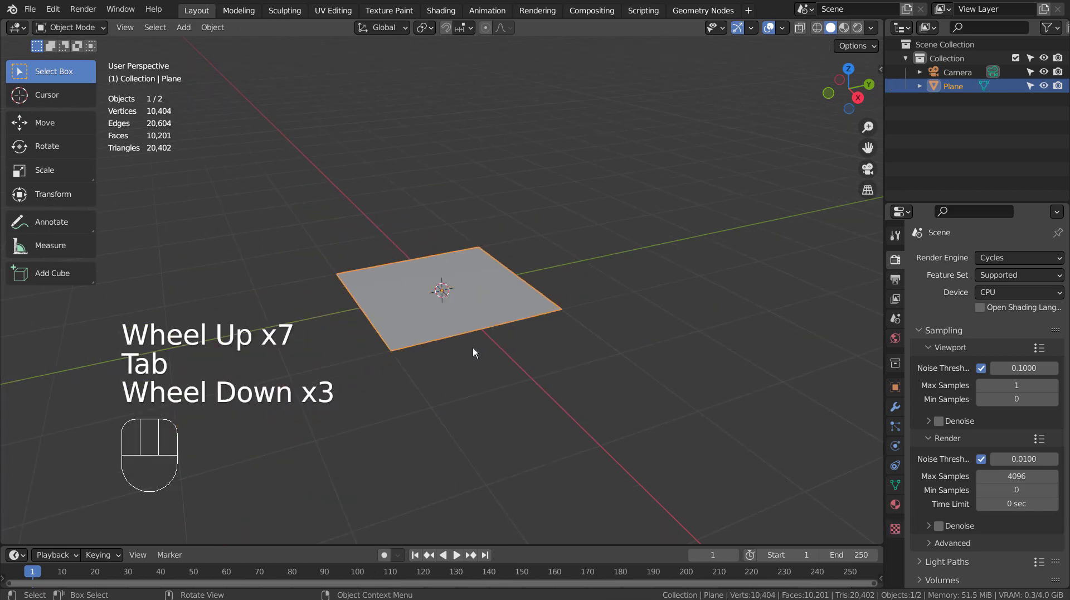
# - Add a grid mesh with 100 X and 100 Y subdivisions, then toggle Edit Mode on and off
pyautogui.hotkey('shift', 'a')
pyautogui.moveTo(651, 290)
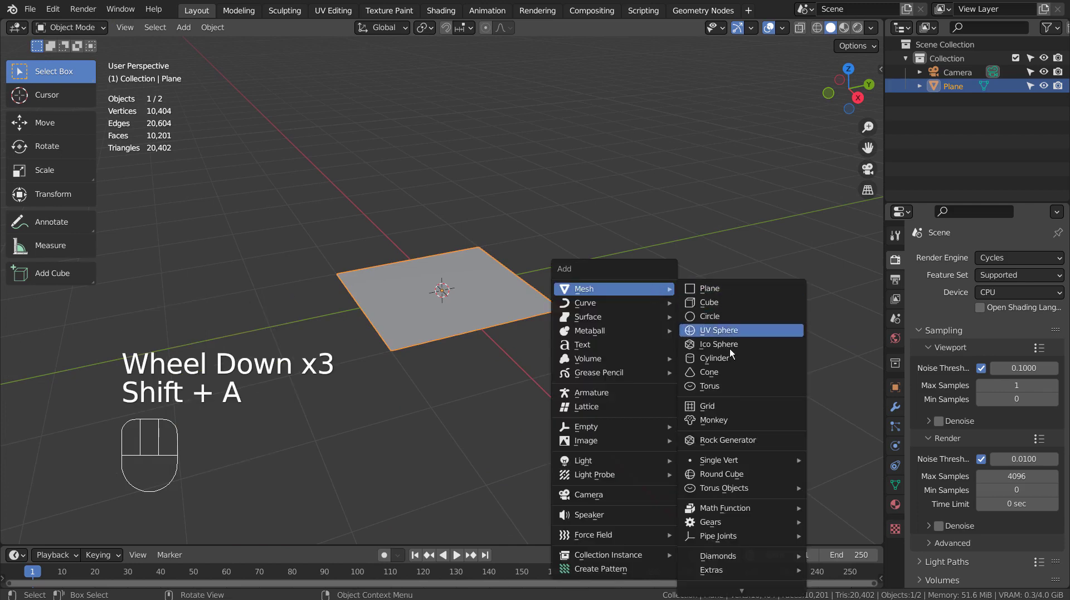
pyautogui.click(731, 411)
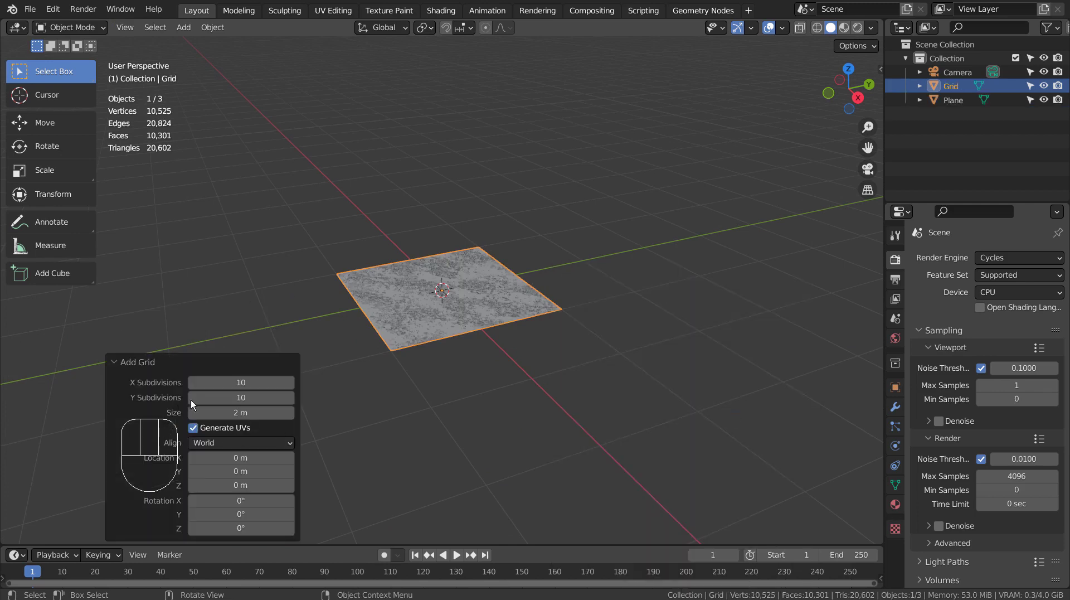
pyautogui.doubleClick(230, 384)
pyautogui.write('0')
pyautogui.press('Tab')
pyautogui.write('0')
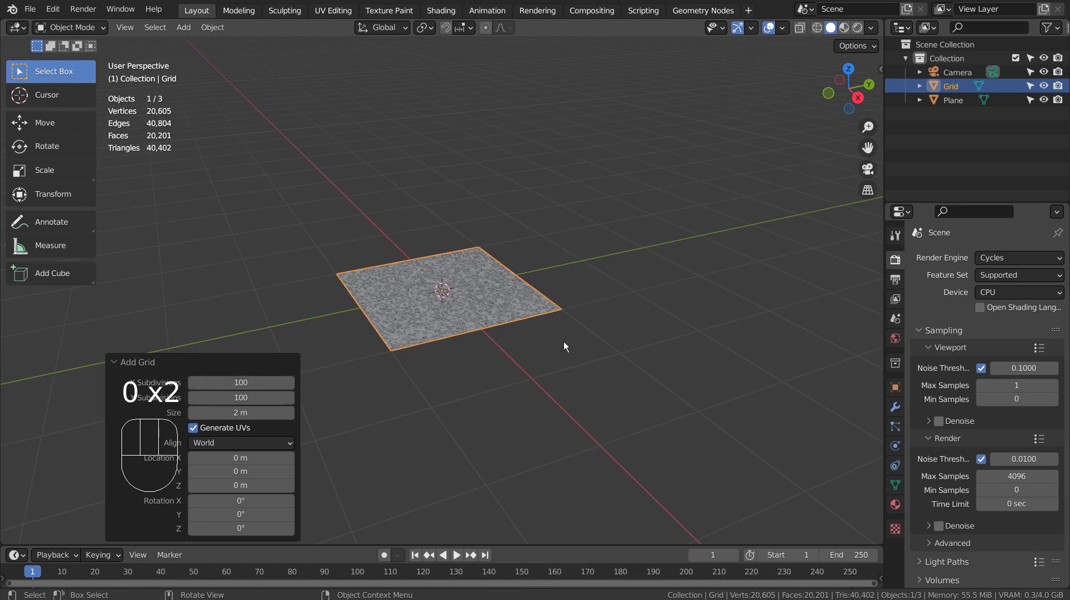
pyautogui.press('Tab')
pyautogui.scroll(3, 563, 342)
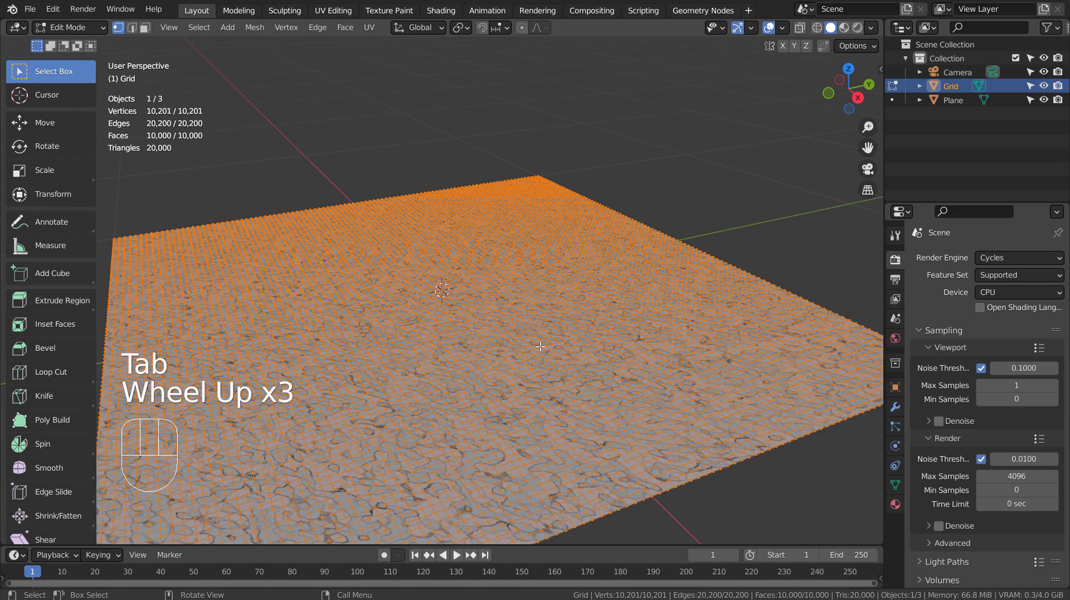
pyautogui.scroll(-3, 540, 346)
pyautogui.press('Tab')
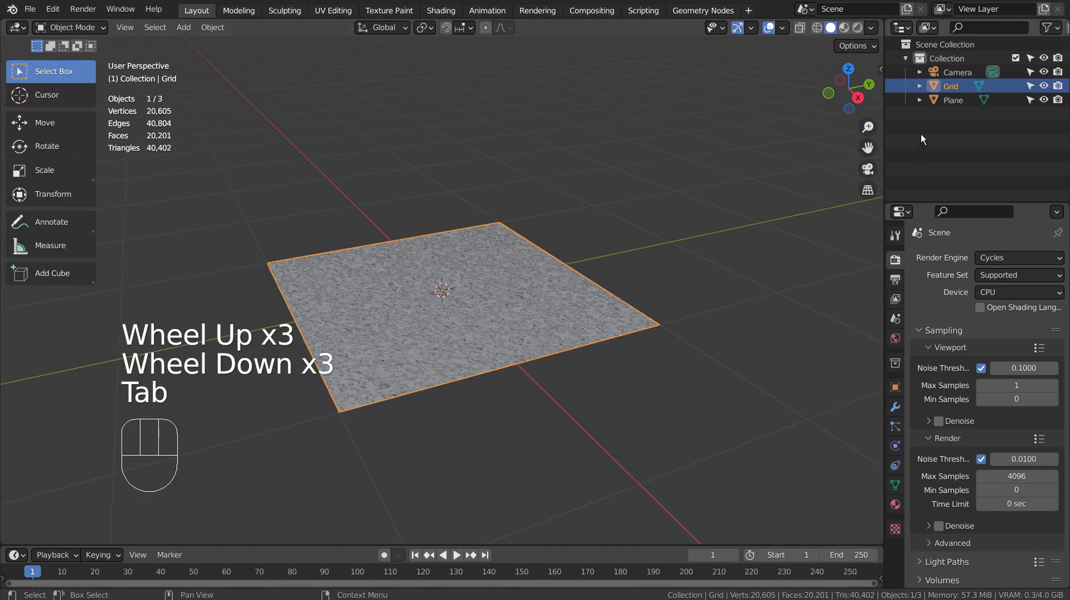
# - Hide the grid and put the plane into Edit Mode
pyautogui.click(1044, 86)
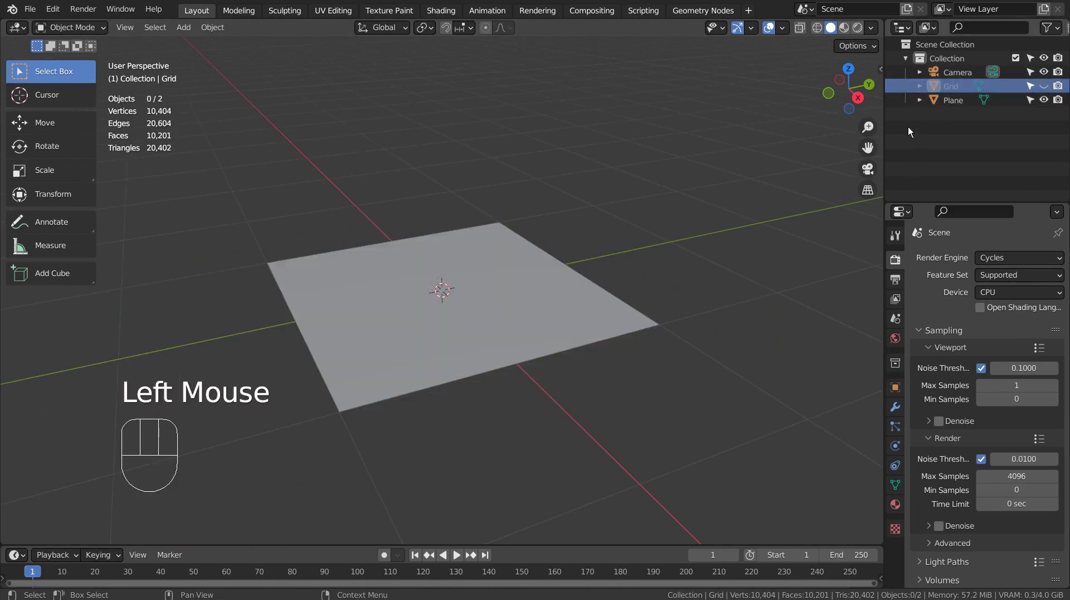
pyautogui.click(510, 329)
pyautogui.press('Tab')
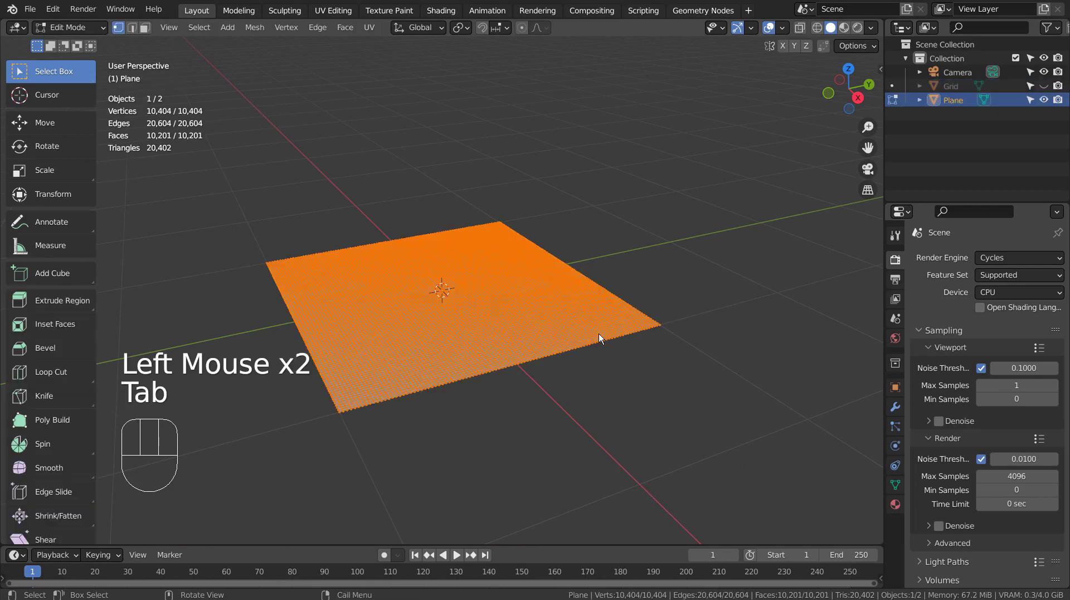
pyautogui.click(704, 273)
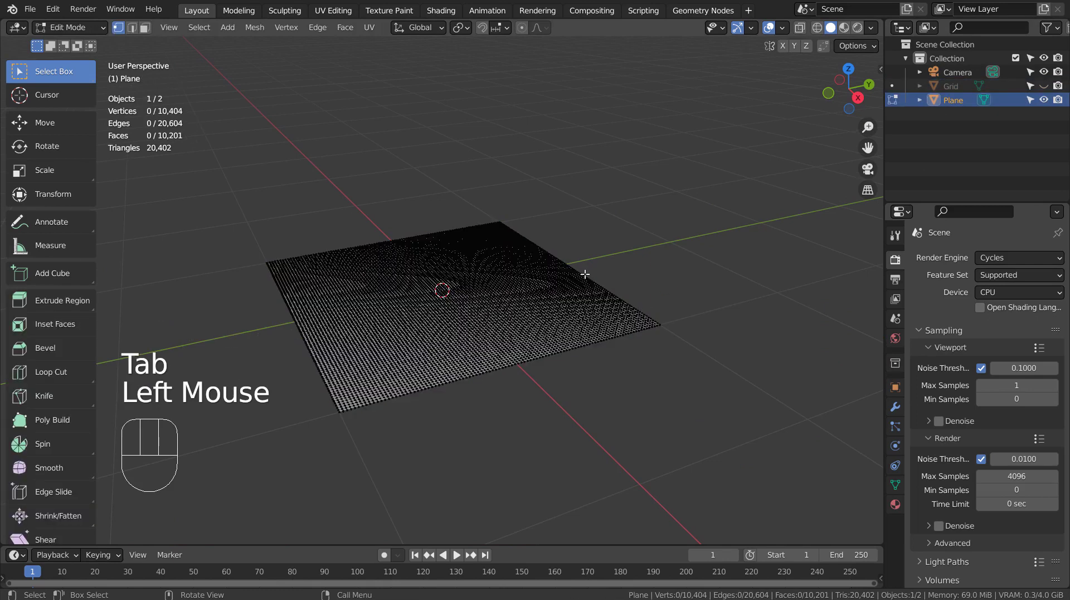
pyautogui.hotkey('ctrl', 'z')
# - Randomly select a sparse set of plane vertices and raise them about 0.36 m along Z
pyautogui.click(199, 27)
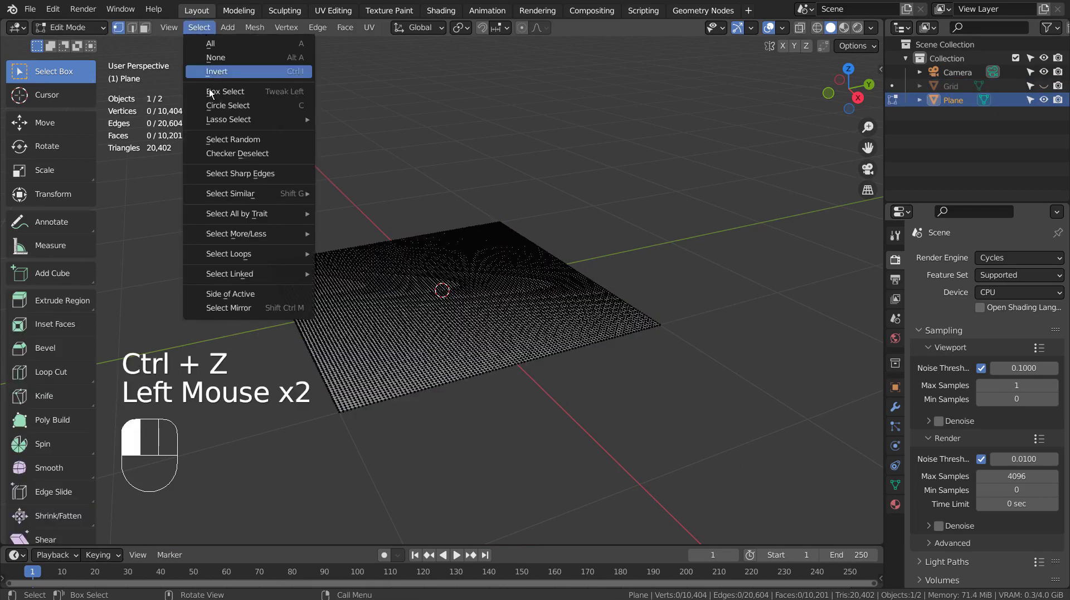
pyautogui.click(235, 139)
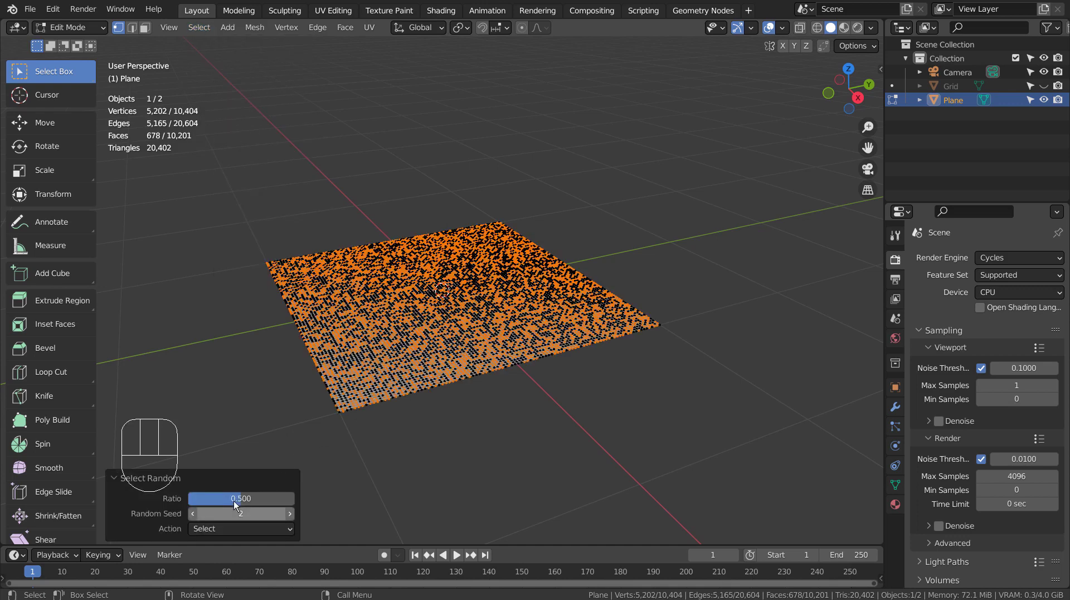
pyautogui.moveTo(278, 498); pyautogui.dragTo(236, 498)
pyautogui.press('g')
pyautogui.press('z')
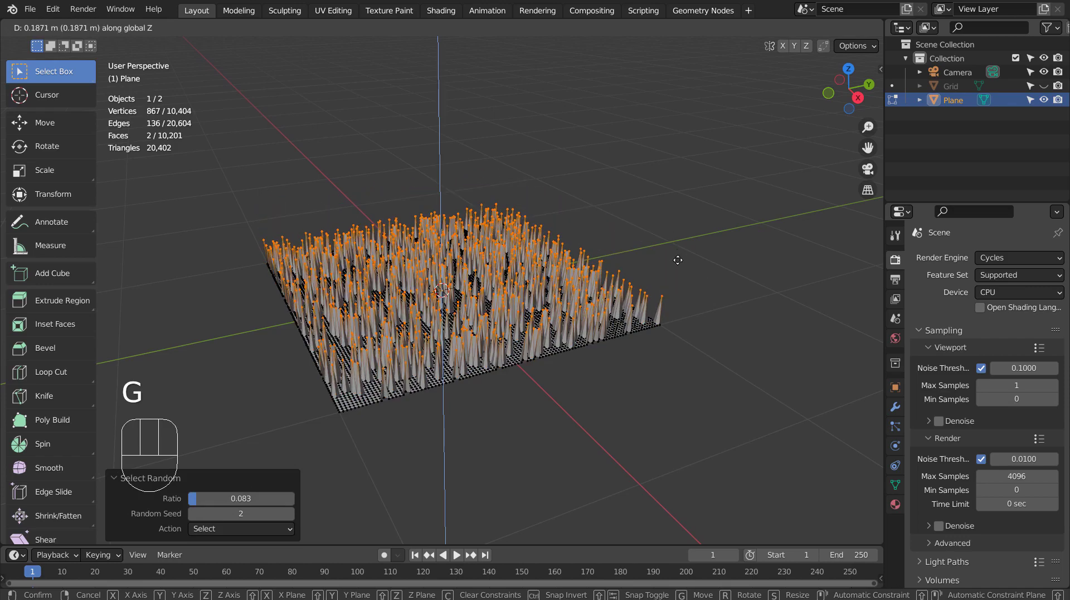
pyautogui.click(668, 236)
pyautogui.scroll(2, 668, 236)
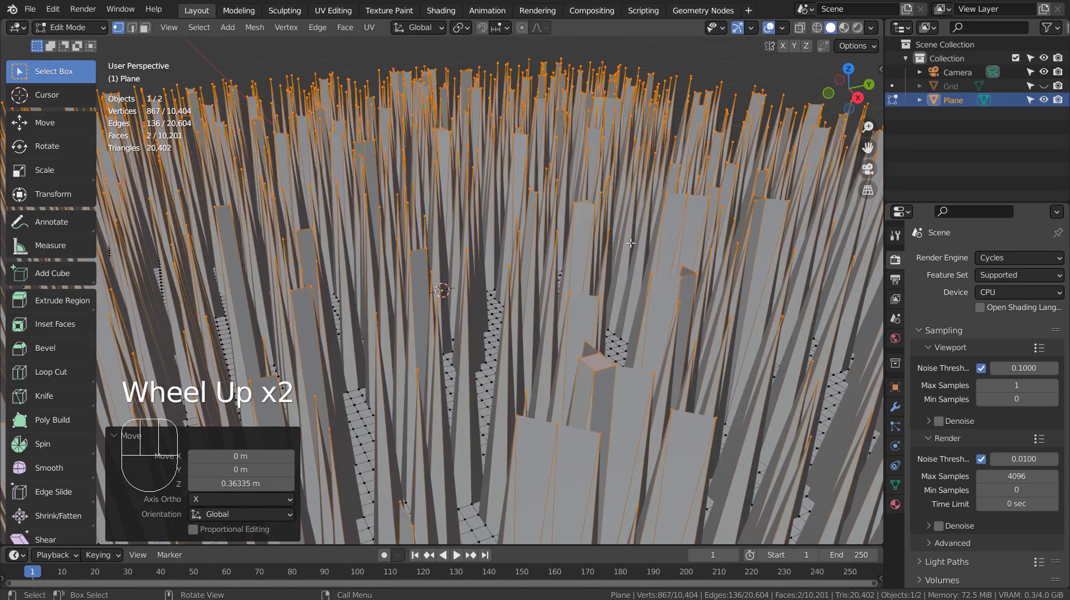
pyautogui.moveTo(630, 243); pyautogui.dragTo(658, 280, button='middle')
pyautogui.scroll(-2, 658, 279)
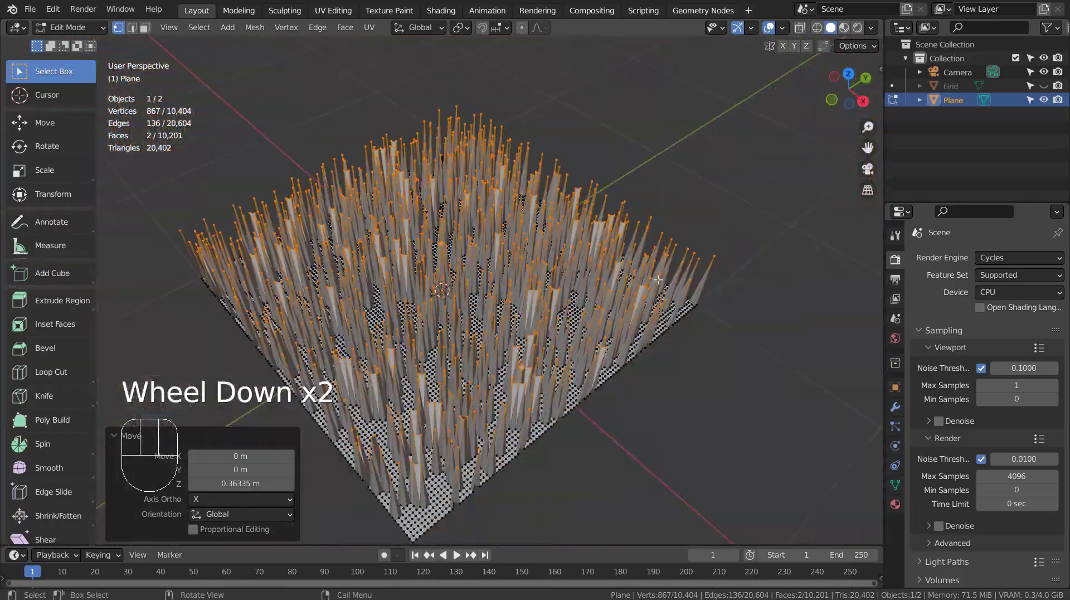
# - Delete the spiky plane from Object Mode
pyautogui.scroll(-1, 658, 279)
pyautogui.press('Tab')
pyautogui.press('x')
pyautogui.click(629, 293)
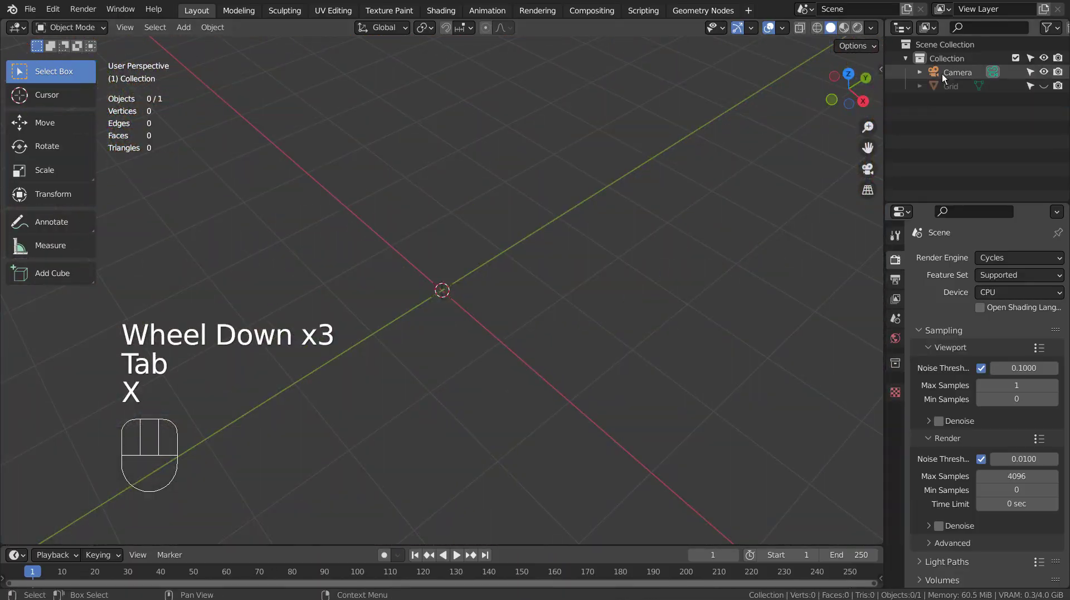
# - Unhide the grid, select it, and hide it again
pyautogui.click(953, 85)
pyautogui.click(1041, 87)
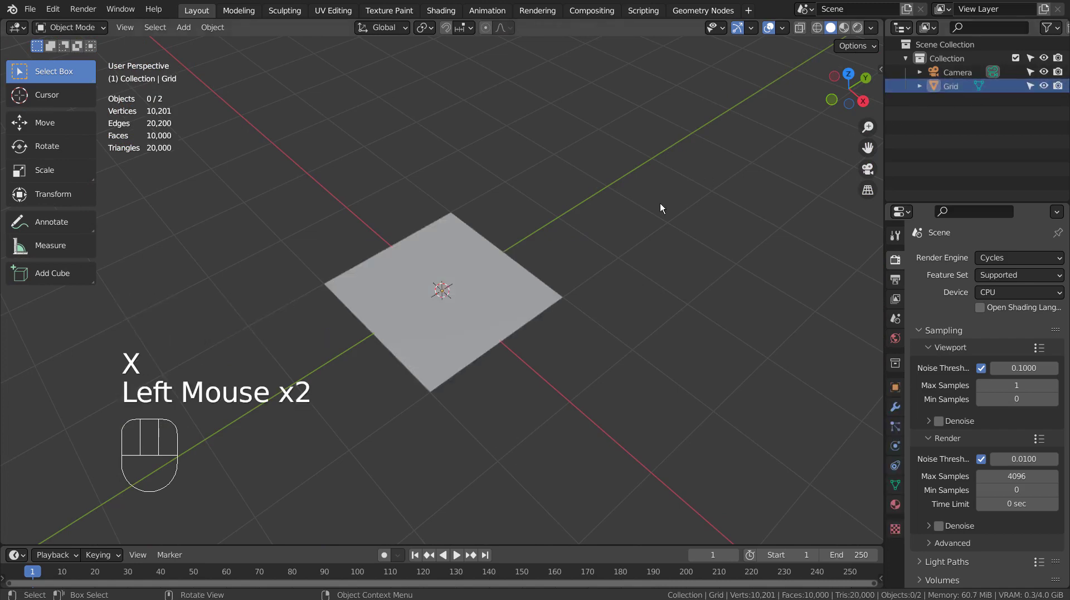
pyautogui.click(482, 310)
pyautogui.press('h')
# - Add a Landscape terrain mesh and orbit around it
pyautogui.hotkey('shift', 'a')
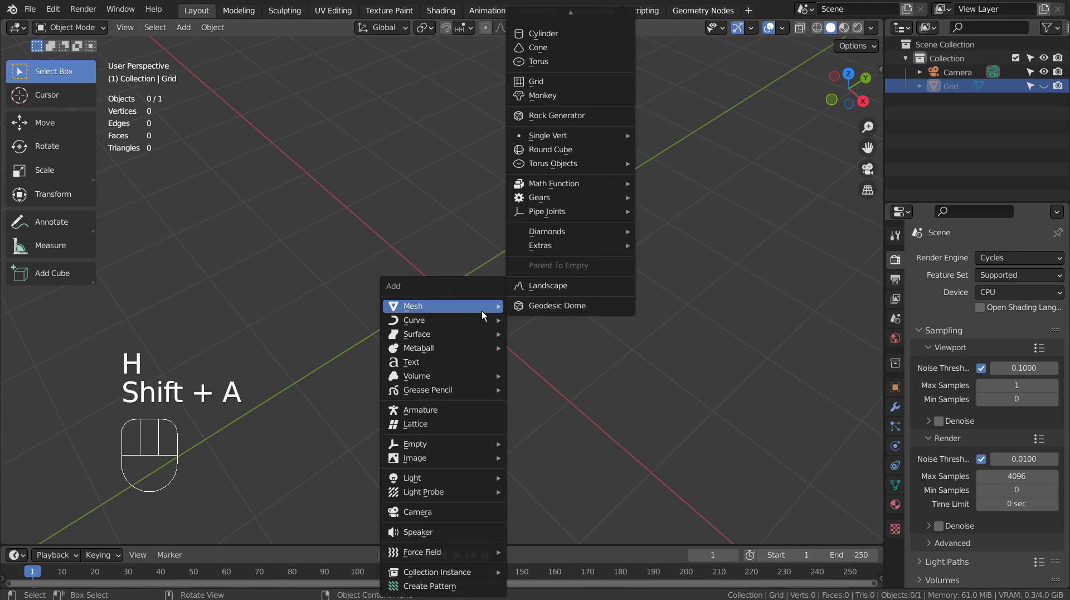
pyautogui.click(544, 285)
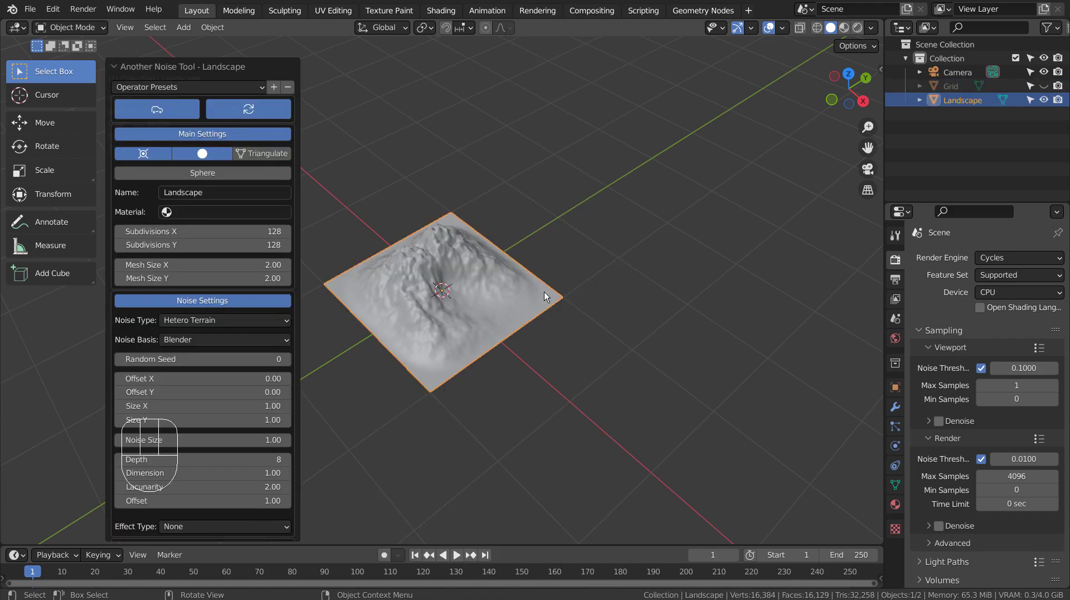
pyautogui.moveTo(596, 322); pyautogui.dragTo(529, 273, button='middle')
pyautogui.scroll(3, 499, 277)
pyautogui.scroll(3, 499, 272)
# - Delete the Landscape, then unhide and select the grid
pyautogui.click(581, 175)
pyautogui.press('x')
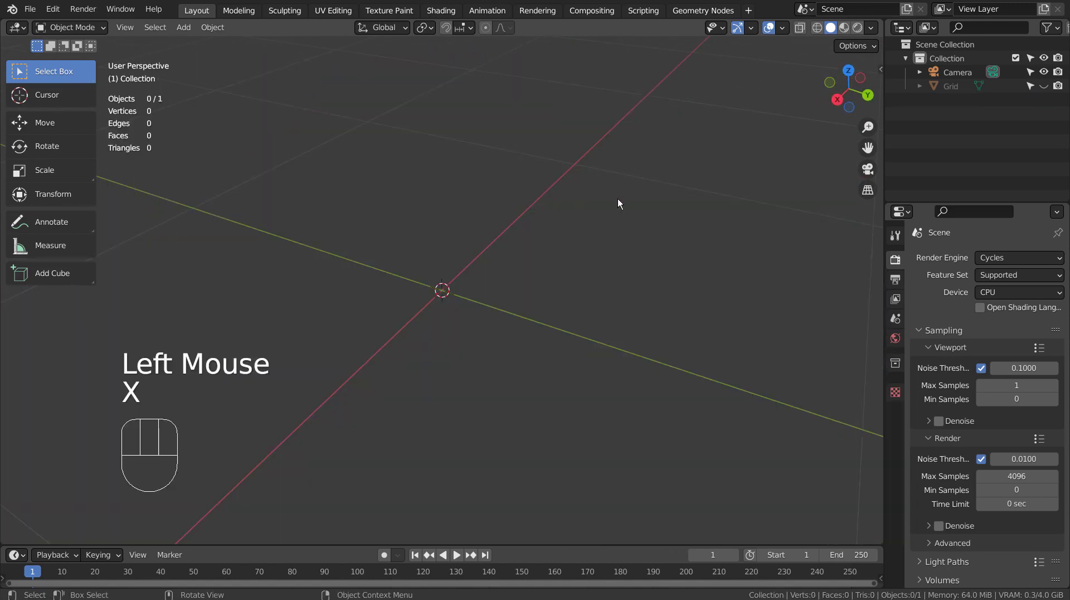
pyautogui.click(1044, 86)
pyautogui.click(653, 248)
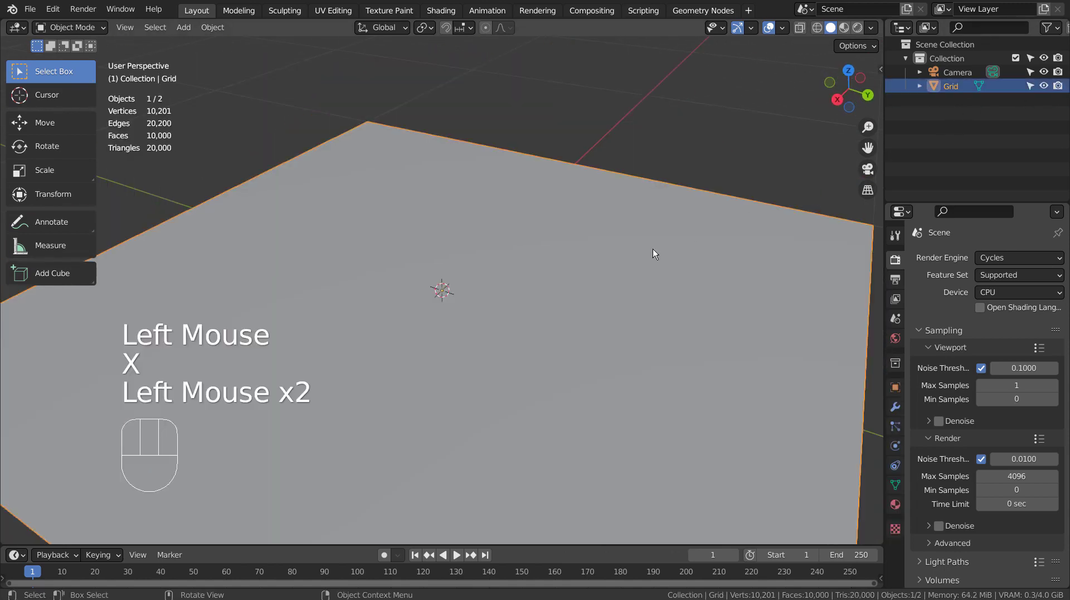
# - Add an Ocean modifier to the grid and select its viewport resolution field
pyautogui.scroll(-2, 653, 248)
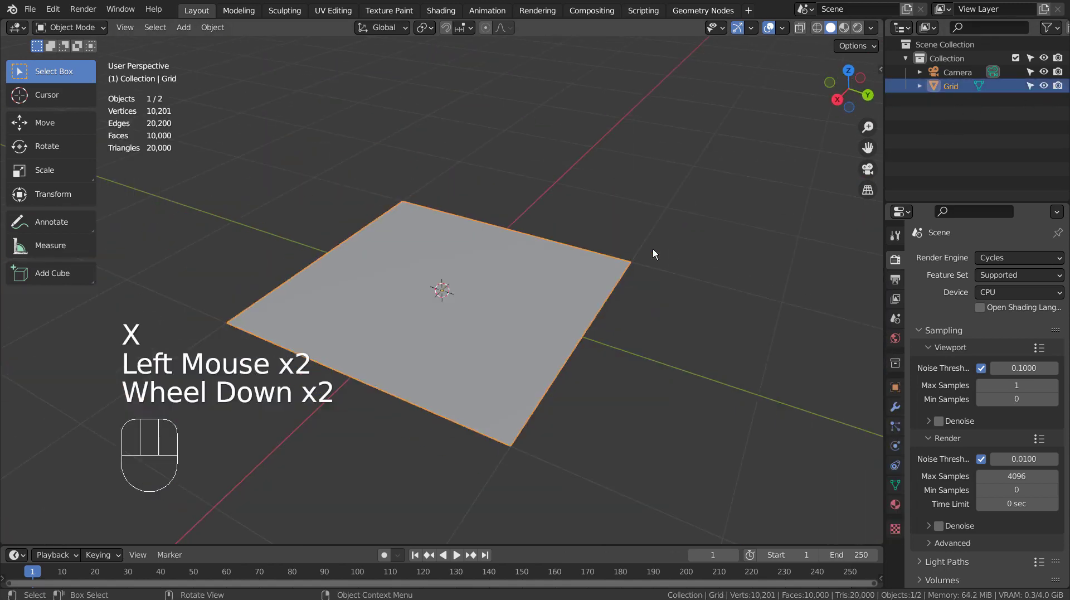
pyautogui.click(896, 407)
pyautogui.click(968, 258)
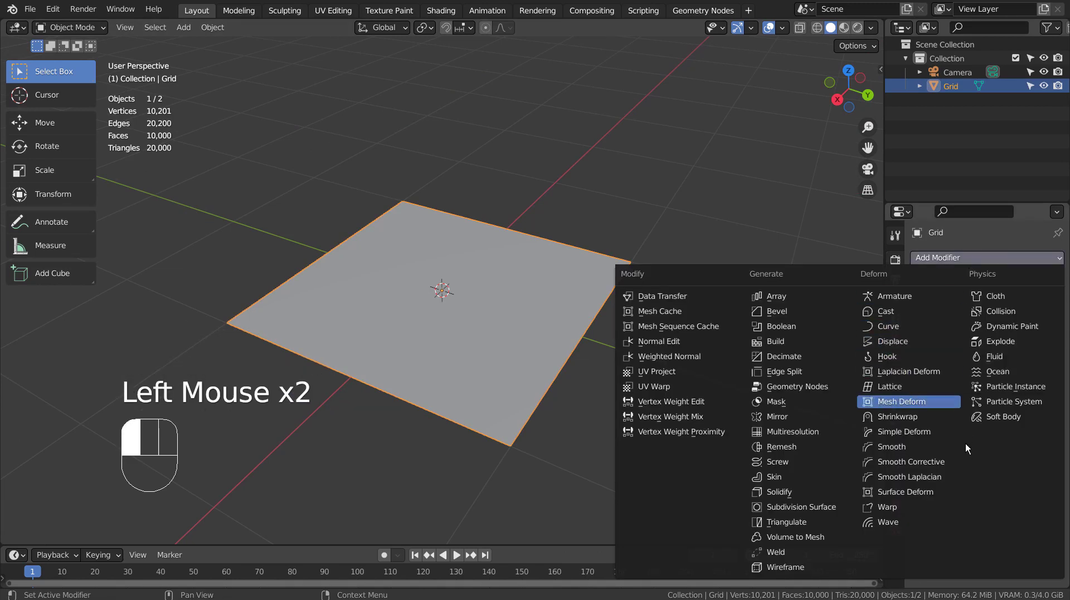
pyautogui.click(1005, 373)
pyautogui.scroll(-8, 698, 359)
pyautogui.scroll(-1, 698, 359)
pyautogui.moveTo(697, 359); pyautogui.dragTo(635, 369, button='middle')
pyautogui.click(1008, 345)
# - Set viewport and render resolution to 12, preview the ocean animation, and rewind to frame 1
pyautogui.write('12')
pyautogui.press('Tab')
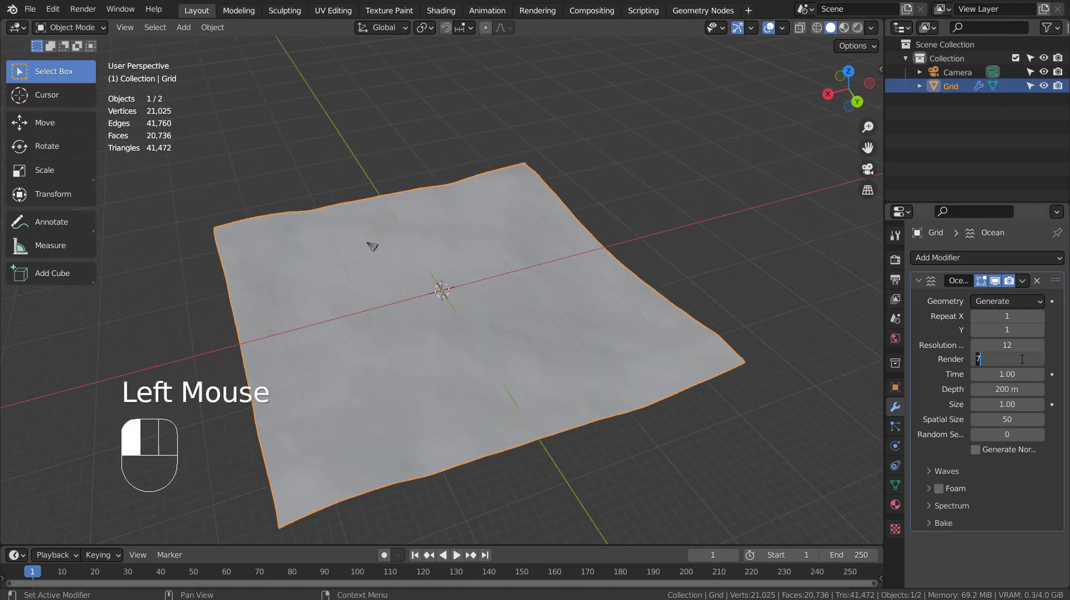
pyautogui.click(1025, 366)
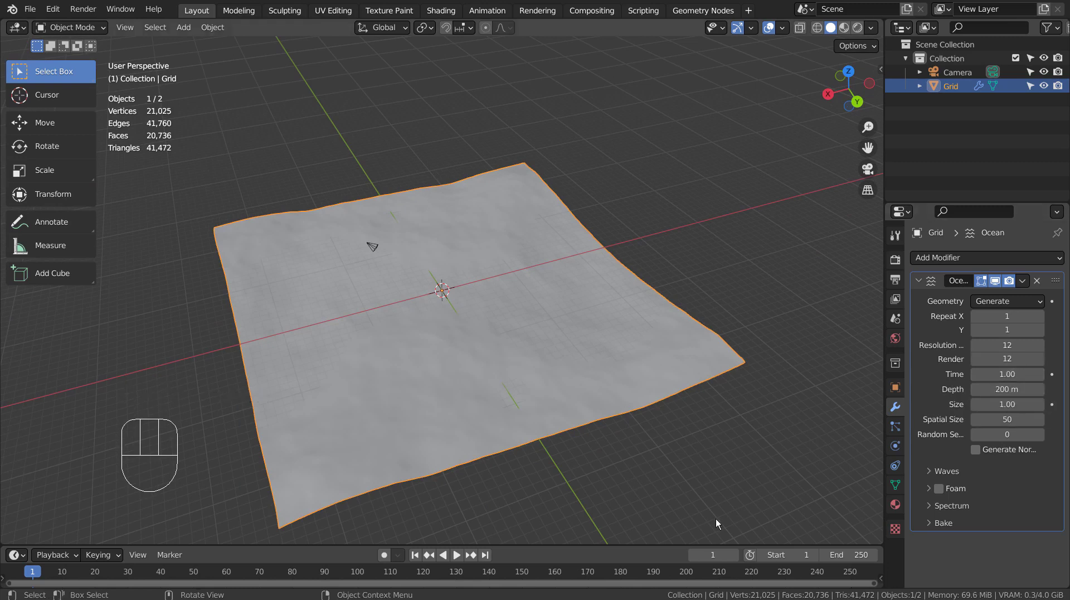
pyautogui.click(457, 555)
pyautogui.click(457, 555)
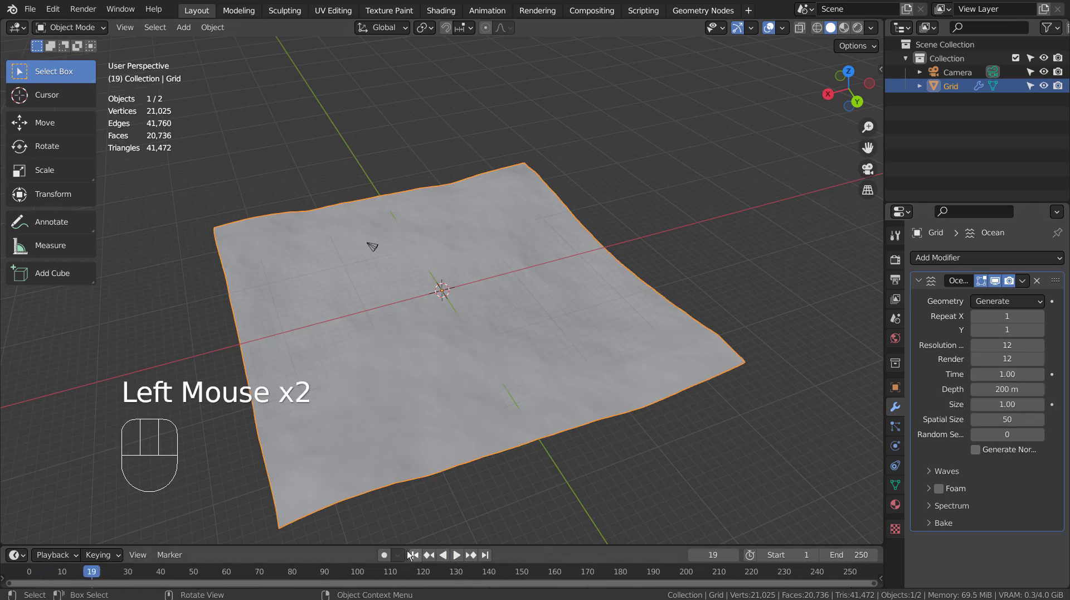
pyautogui.click(416, 555)
pyautogui.click(416, 555)
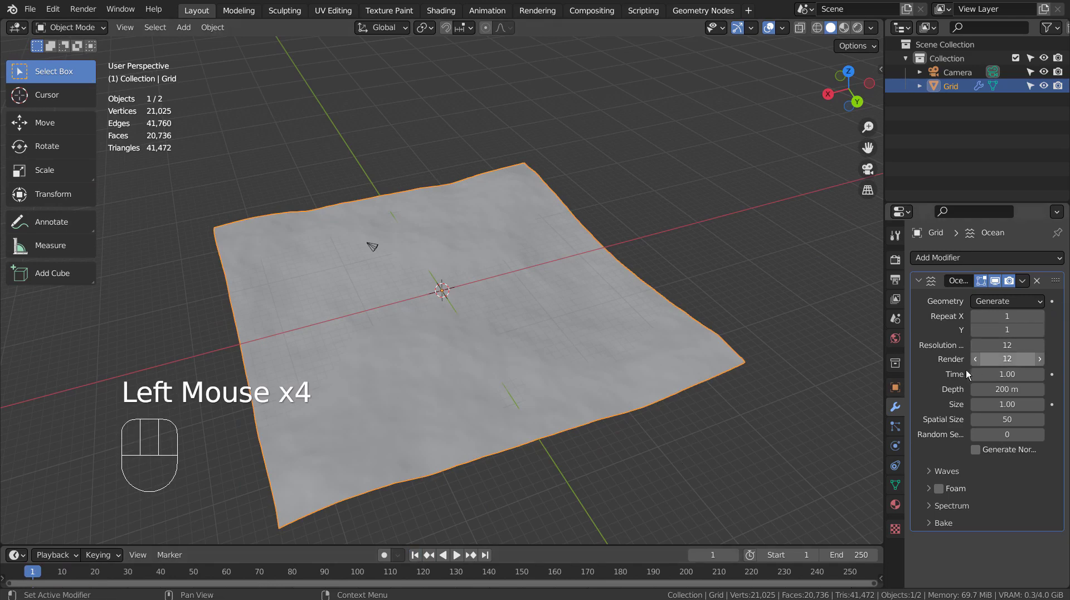
# - Raise the random seed, increase wave scale, and reduce ocean size to roughen the terrain
pyautogui.moveTo(992, 434)
pyautogui.mouseDown()
pyautogui.moveTo(1048, 435)
pyautogui.moveTo(993, 435)
pyautogui.mouseUp()
pyautogui.click(928, 471)
pyautogui.scroll(-4, 928, 471)
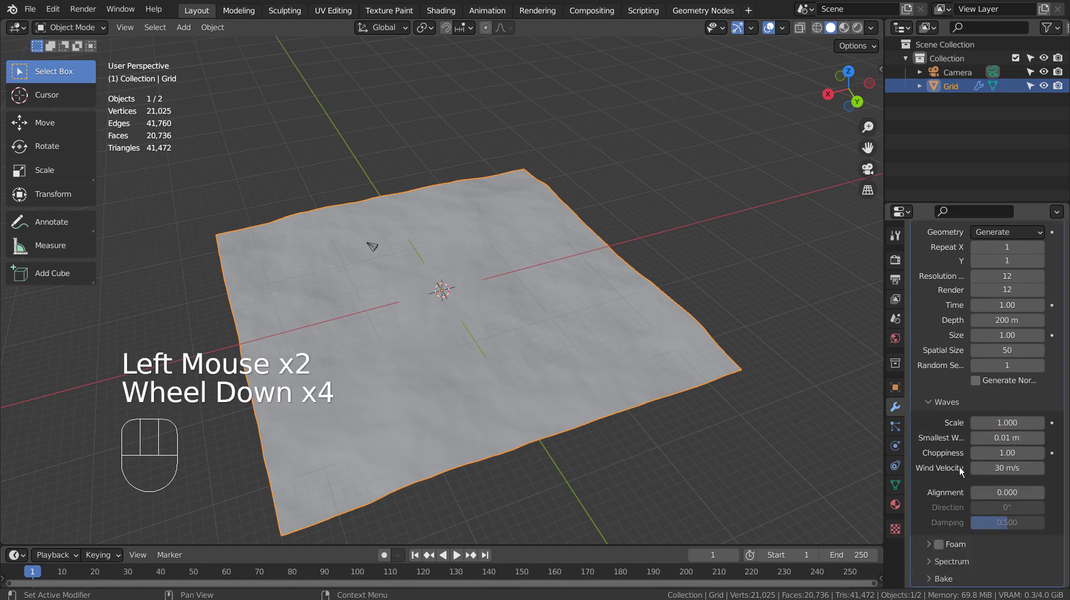
pyautogui.click(1013, 422)
pyautogui.moveTo(1013, 422)
pyautogui.mouseDown()
pyautogui.moveTo(1069, 422)
pyautogui.moveTo(1006, 422)
pyautogui.mouseUp()
pyautogui.moveTo(1006, 334)
pyautogui.mouseDown()
pyautogui.moveTo(982, 335)
pyautogui.moveTo(1012, 334)
pyautogui.moveTo(1005, 320)
pyautogui.moveTo(1010, 350)
pyautogui.moveTo(1023, 350)
pyautogui.moveTo(1009, 350)
pyautogui.mouseUp()
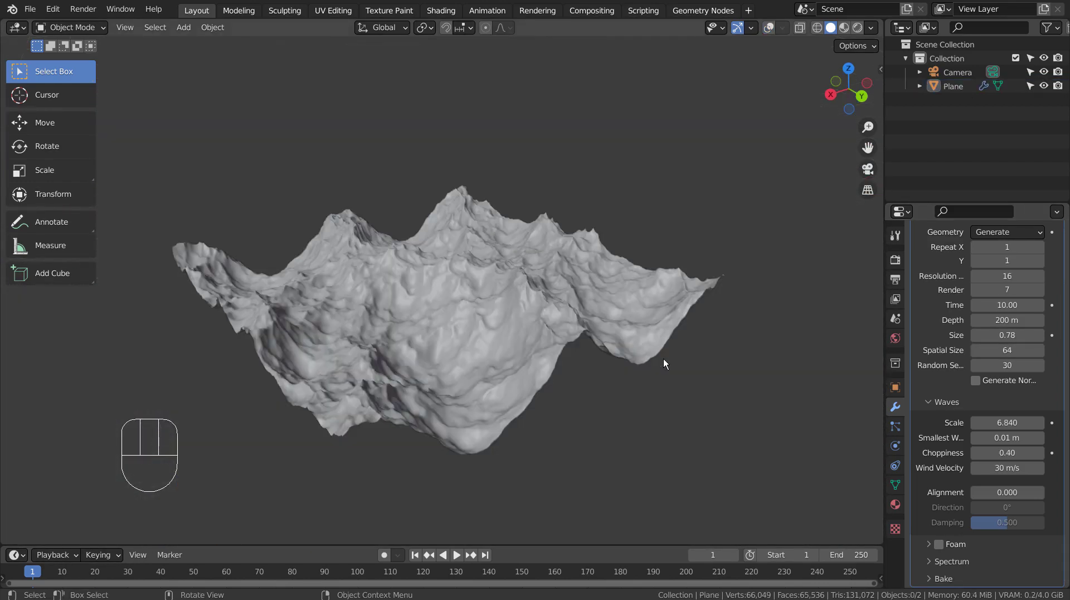
pyautogui.moveTo(663, 359); pyautogui.dragTo(708, 375, button='middle')
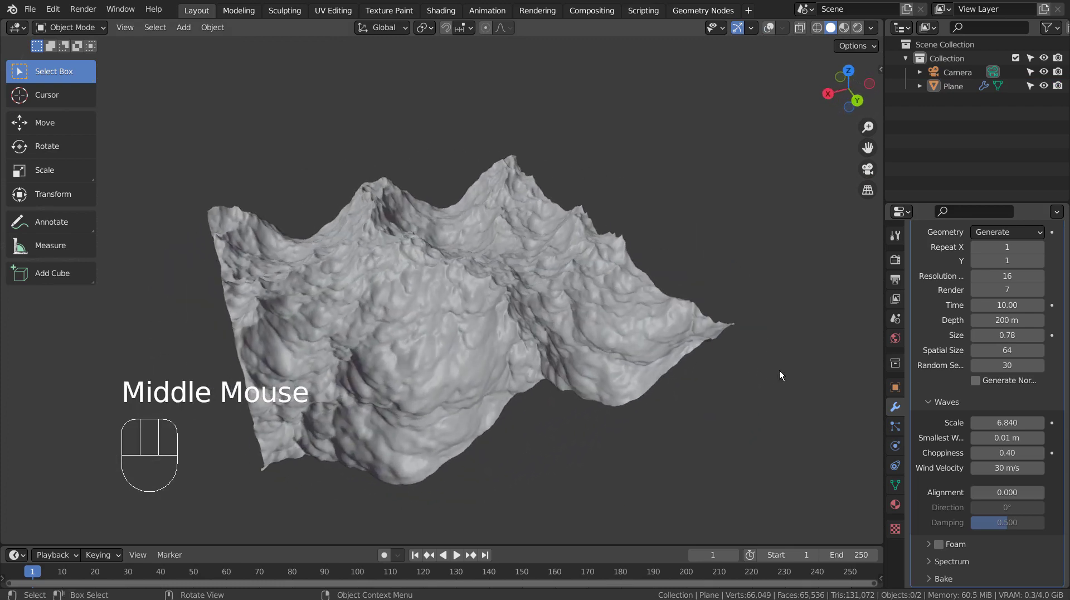
pyautogui.click(944, 382)
pyautogui.hotkey('ctrl', 'space')
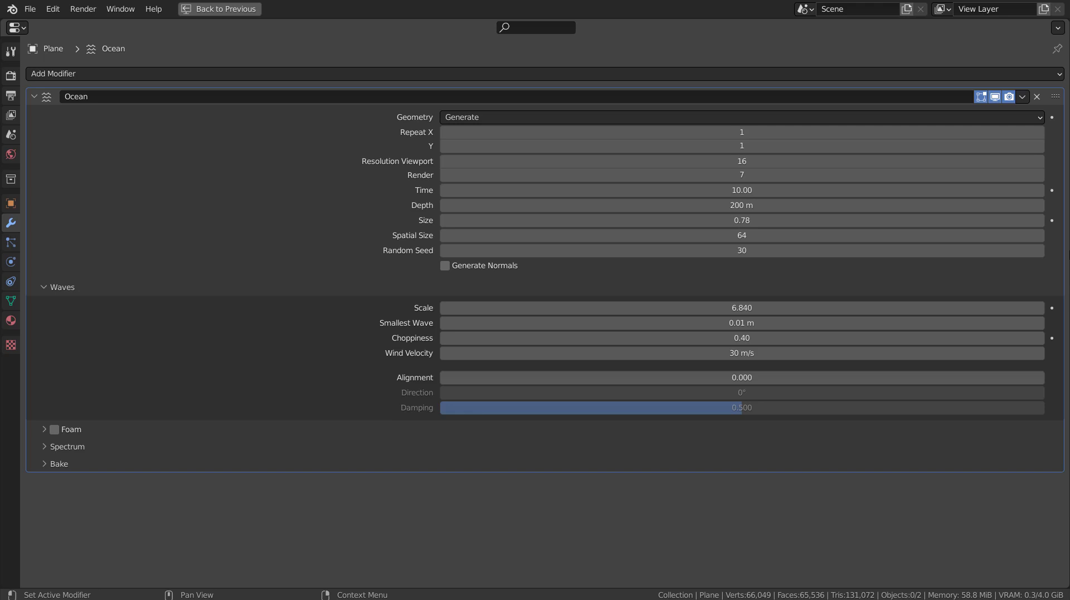
# - Try lower and higher wave scales, finally leaving the Waves Scale at 10.350
pyautogui.hotkey('ctrl', 'space')
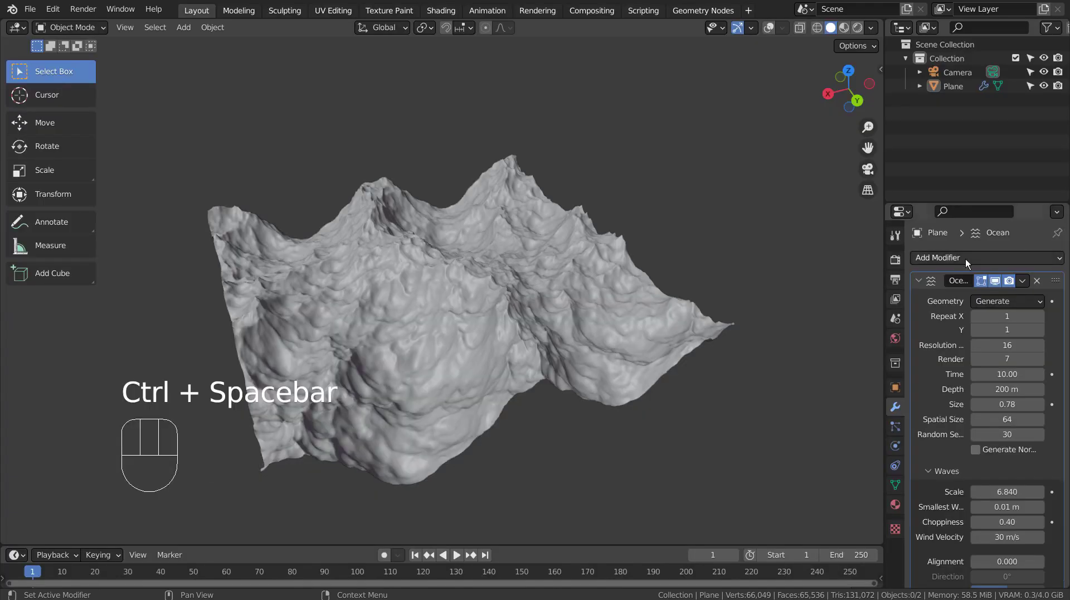
pyautogui.keyDown('shift'); pyautogui.moveTo(1007, 491); pyautogui.dragTo(950, 491); pyautogui.keyUp('shift')
pyautogui.moveTo(667, 362); pyautogui.dragTo(575, 337, button='middle')
pyautogui.scroll(2, 557, 319)
pyautogui.keyDown('shift'); pyautogui.moveTo(993, 490); pyautogui.dragTo(1025, 490); pyautogui.keyUp('shift')
pyautogui.moveTo(638, 395); pyautogui.dragTo(536, 456, button='middle')
pyautogui.scroll(2, 434, 380)
pyautogui.scroll(-2, 623, 375)
pyautogui.scroll(-3, 494, 396)
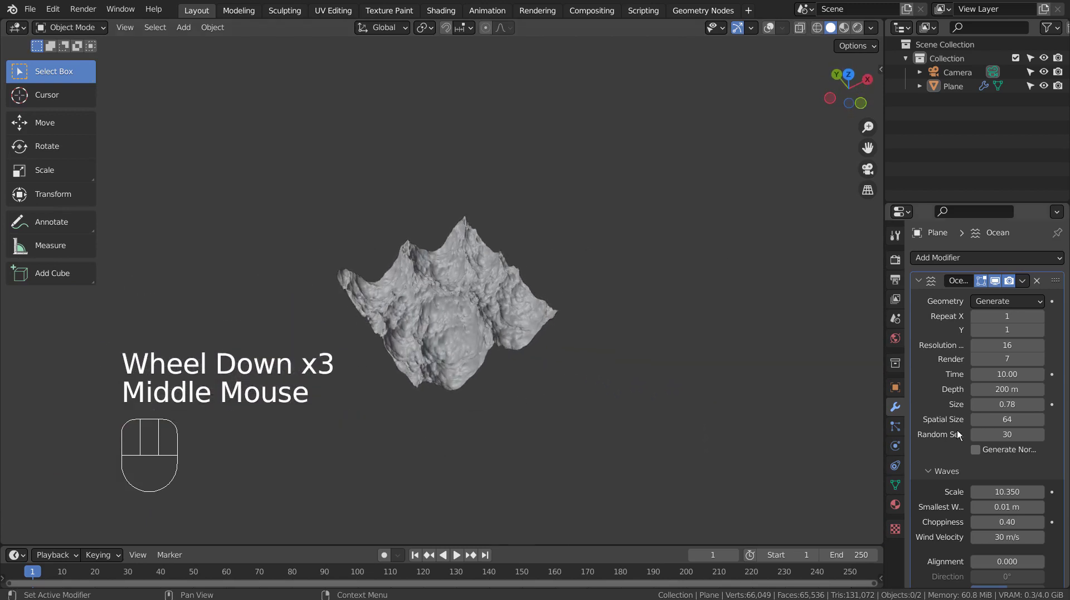
# - Set the Ocean modifier's Repeat X and Repeat Y to 2, then view the tiled mountains up close
pyautogui.click(1041, 329)
pyautogui.click(1041, 316)
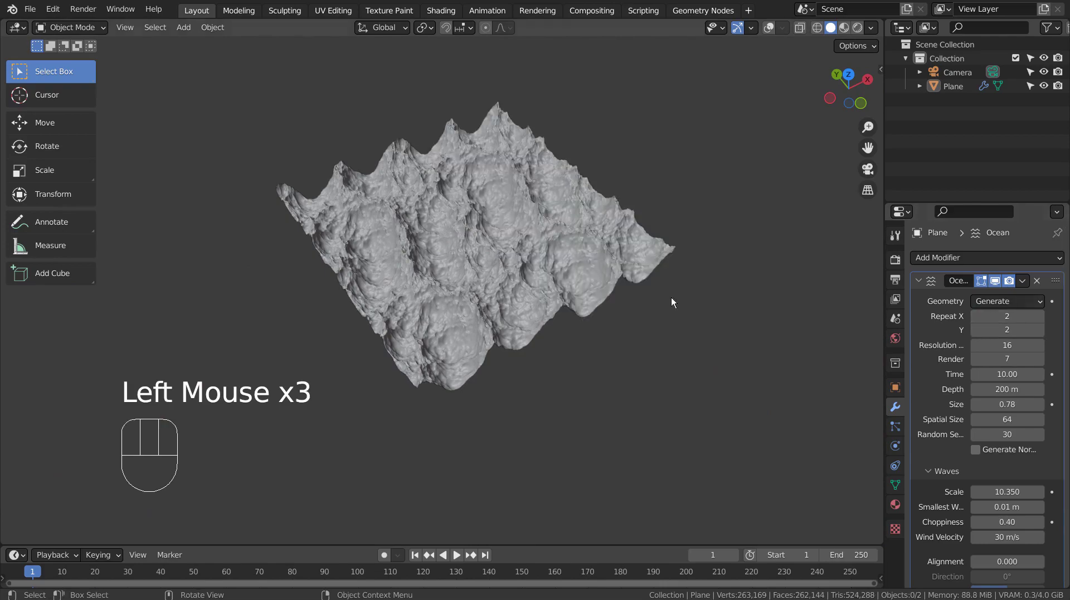
pyautogui.scroll(3, 613, 296)
pyautogui.moveTo(577, 296); pyautogui.dragTo(708, 336, button='middle')
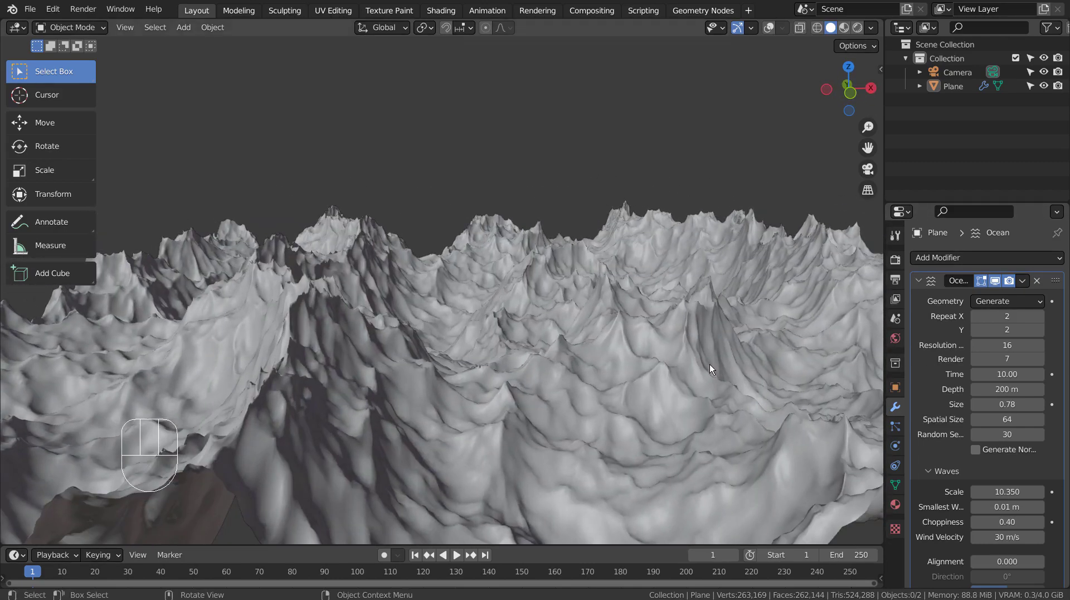